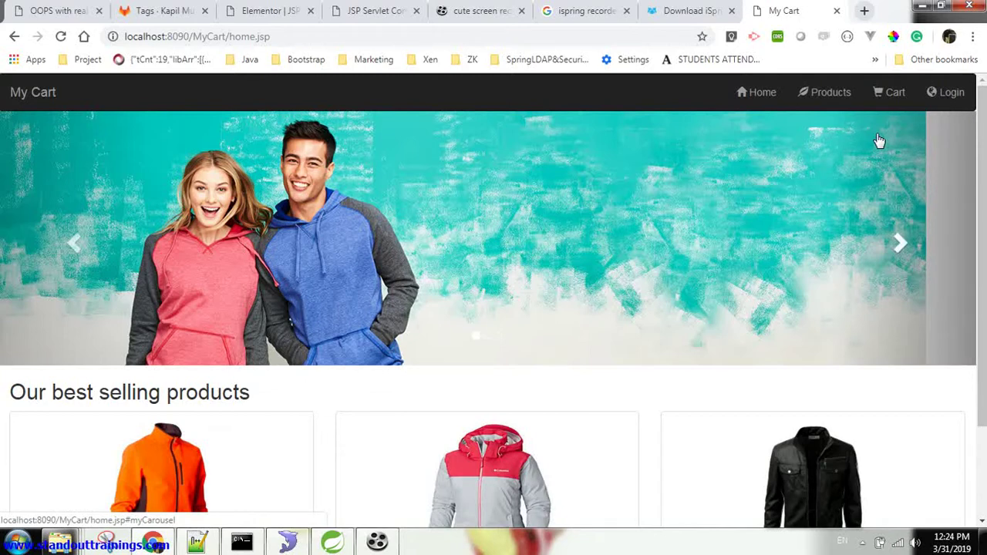
Add Jacket 1 and T-Shirt 2 to the cart, review the Rs.4000.0/- total, and check out
click(824, 104)
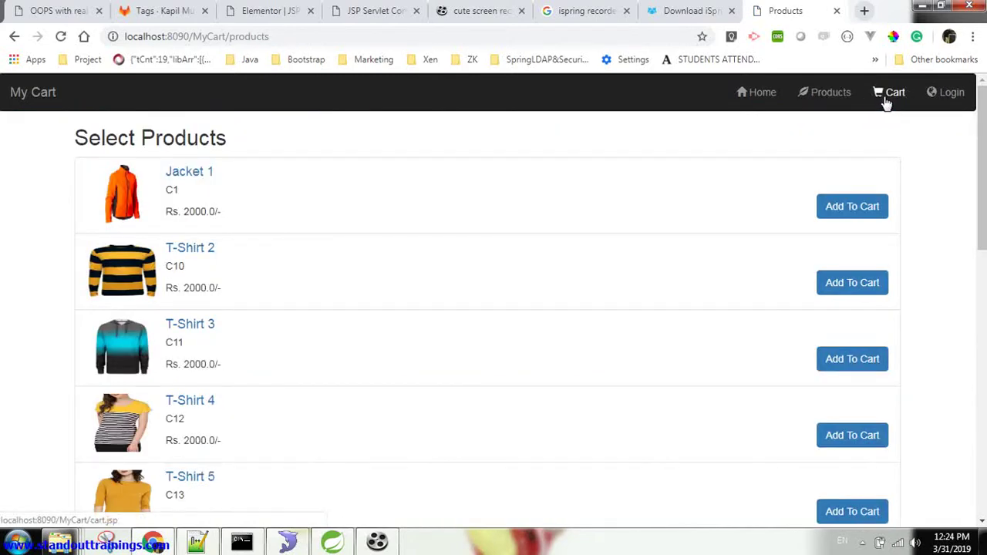
click(887, 103)
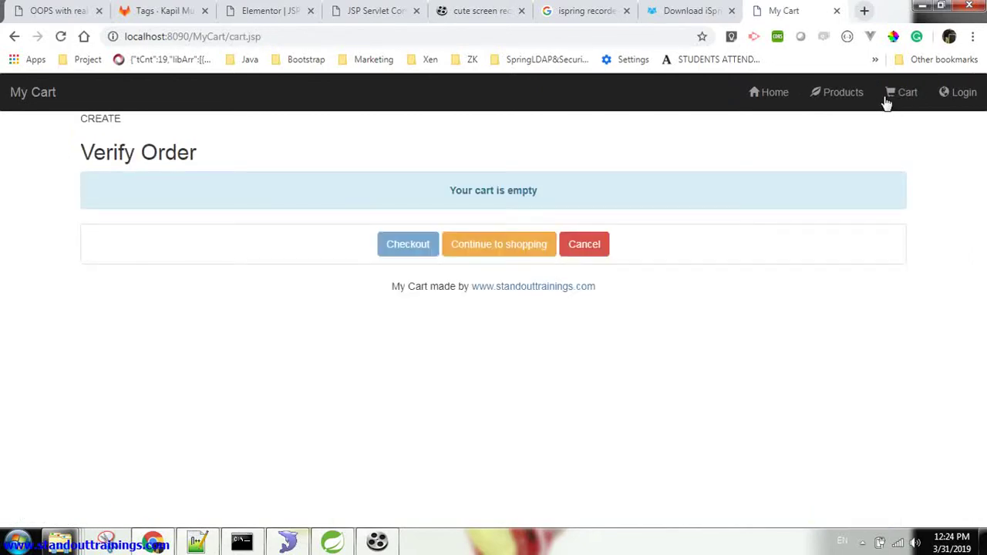
click(824, 102)
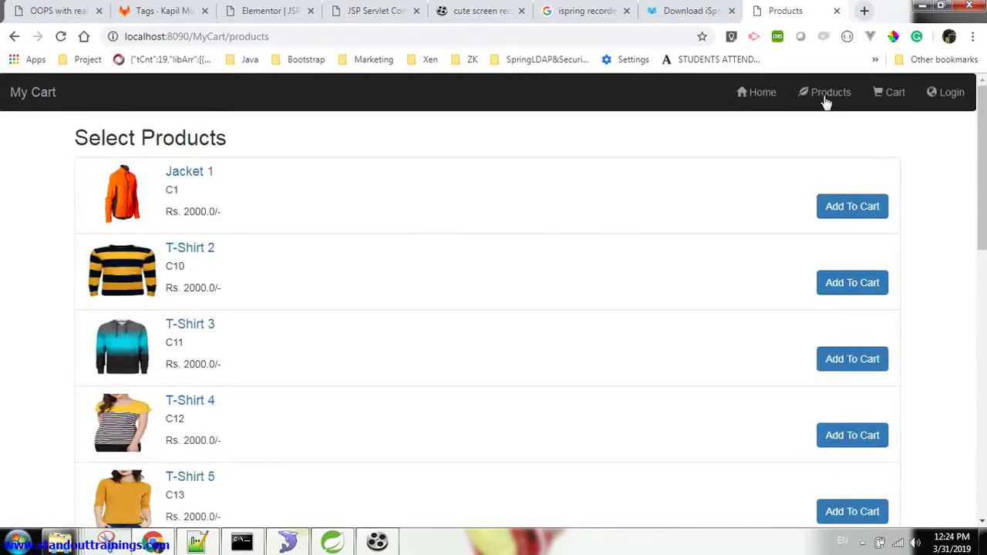
click(841, 218)
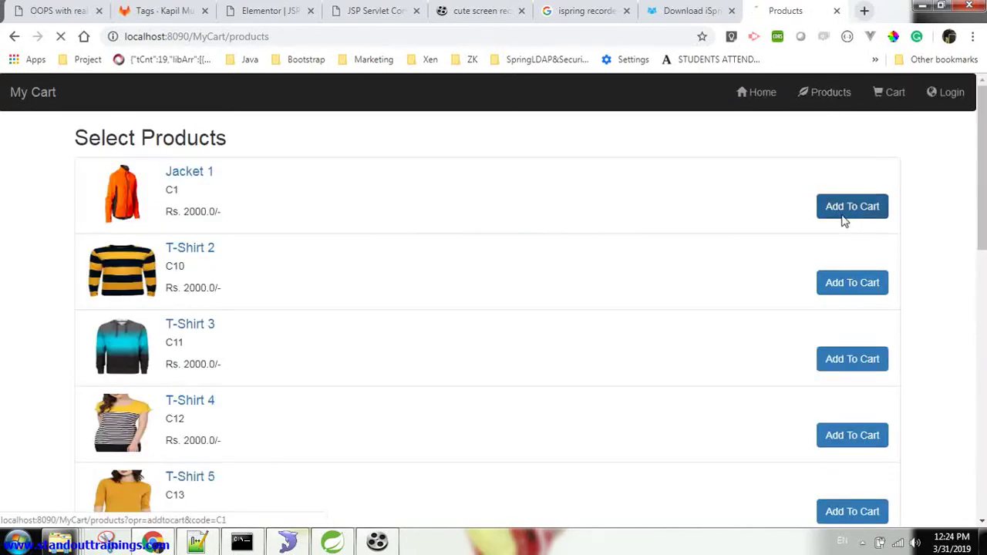
click(855, 283)
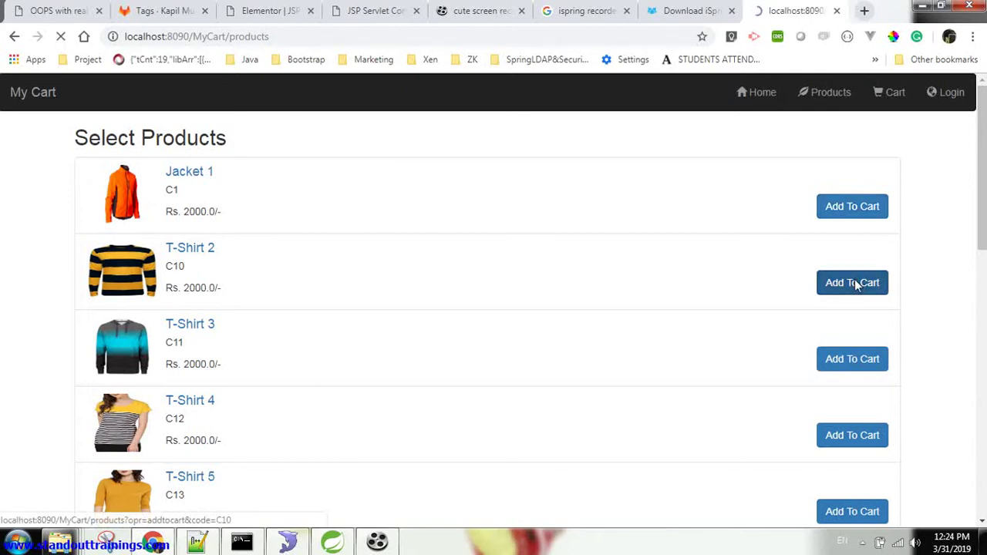
click(891, 100)
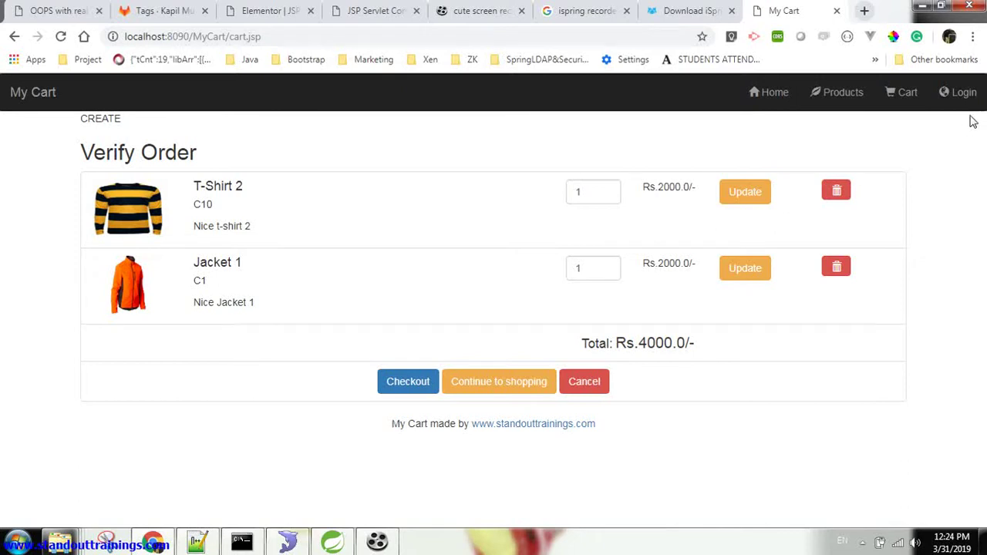
click(399, 389)
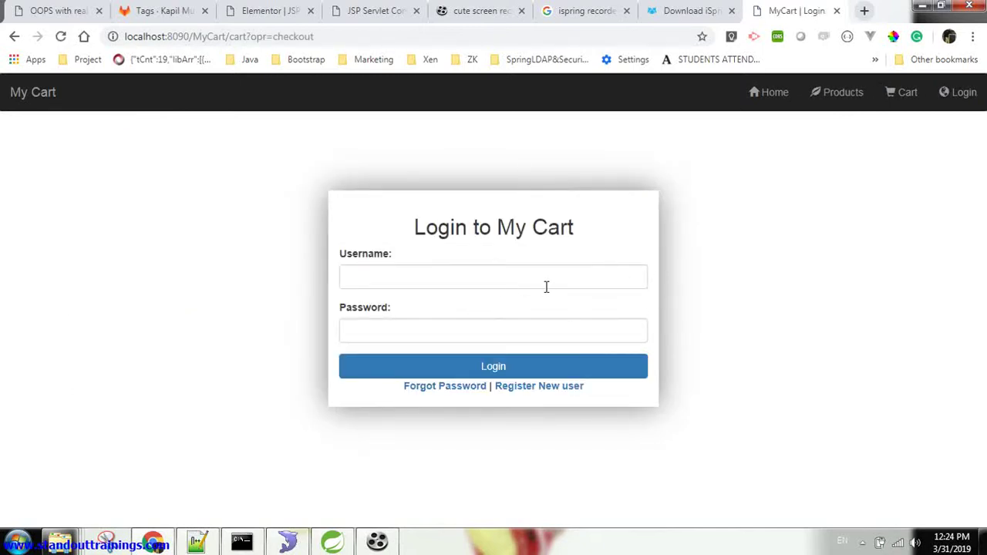
Start a new user registration, entering the demo user's first name, last name and e-mail address
click(539, 386)
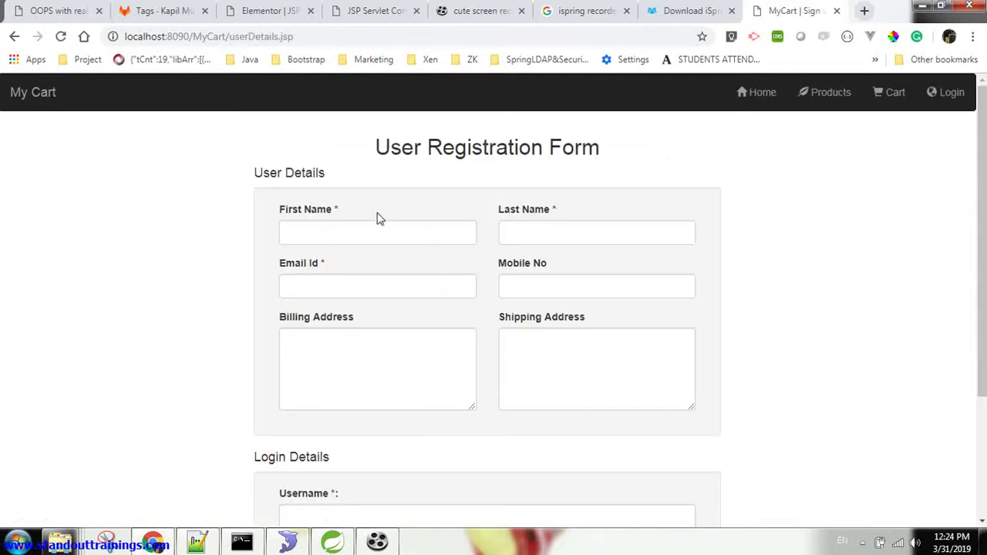
click(377, 237)
text(User)
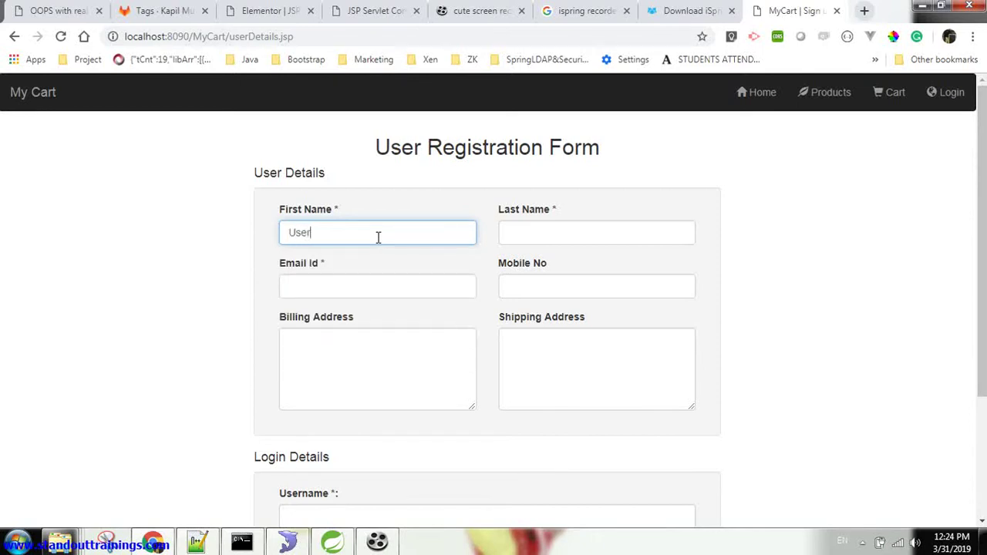
key(Tab)
text(Demo)
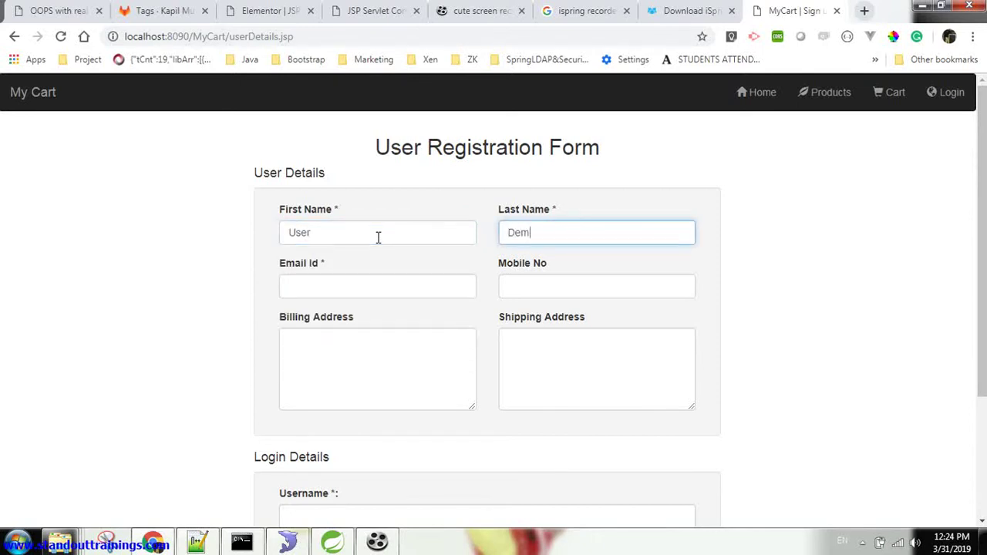
key(Tab)
text(dem)
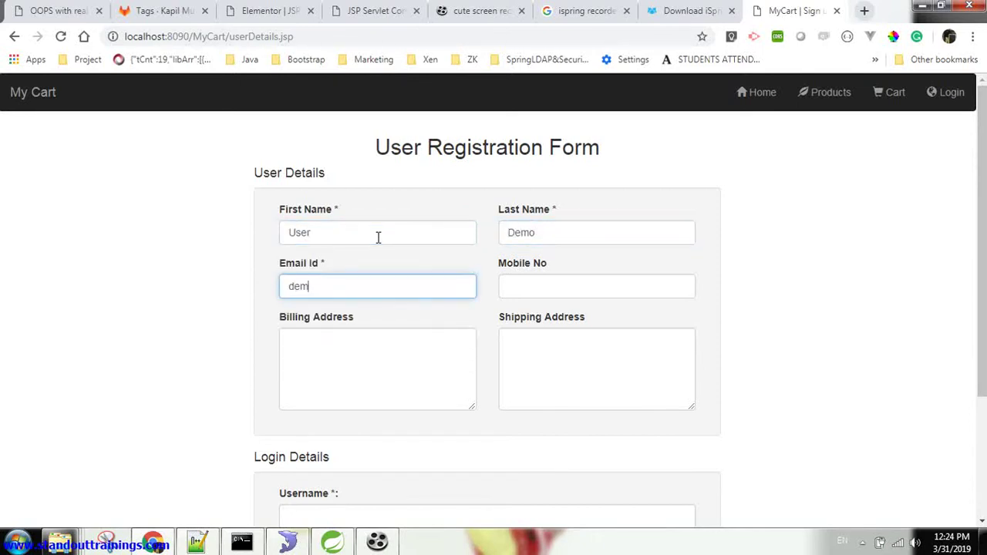
text(o@gmail.com)
key(Tab)
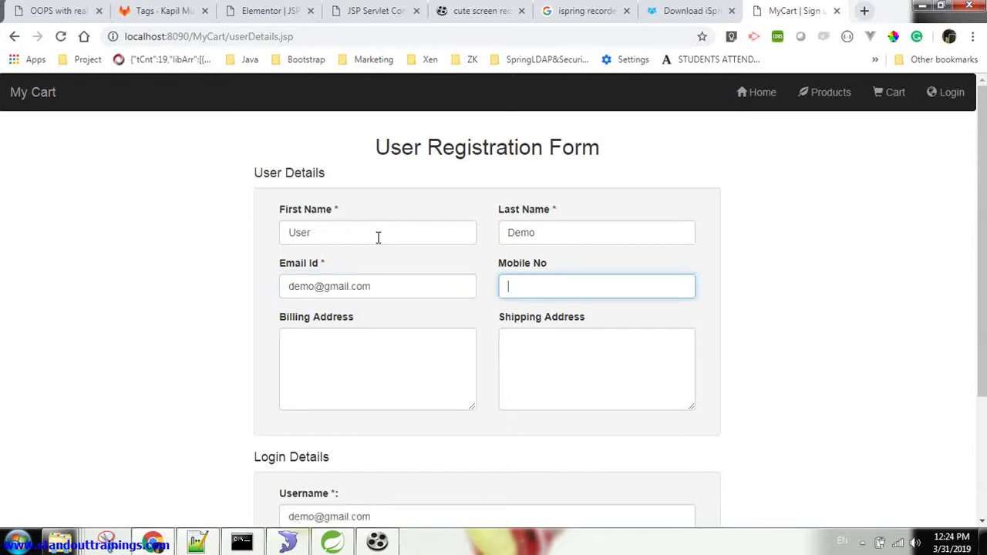
key(Tab)
key(Tab)
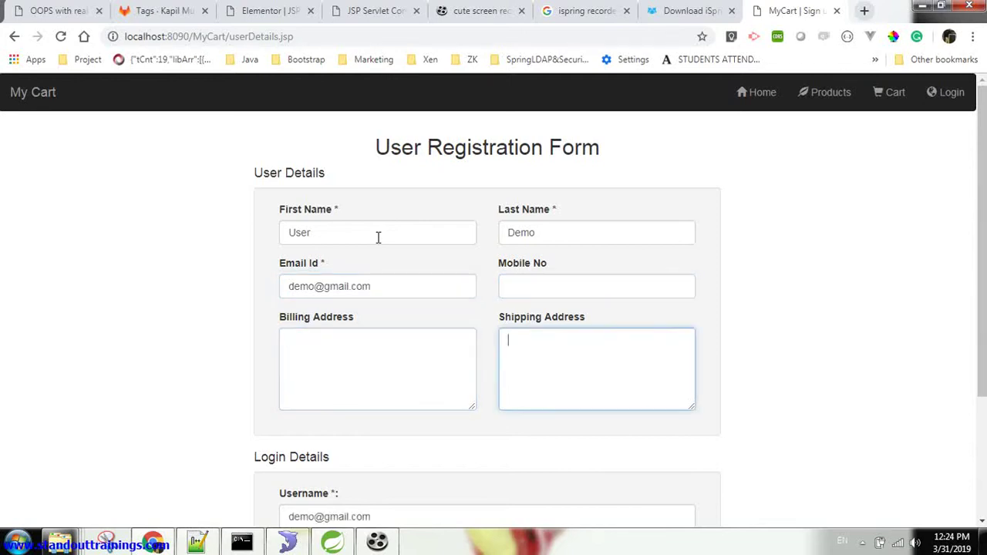
key(Tab)
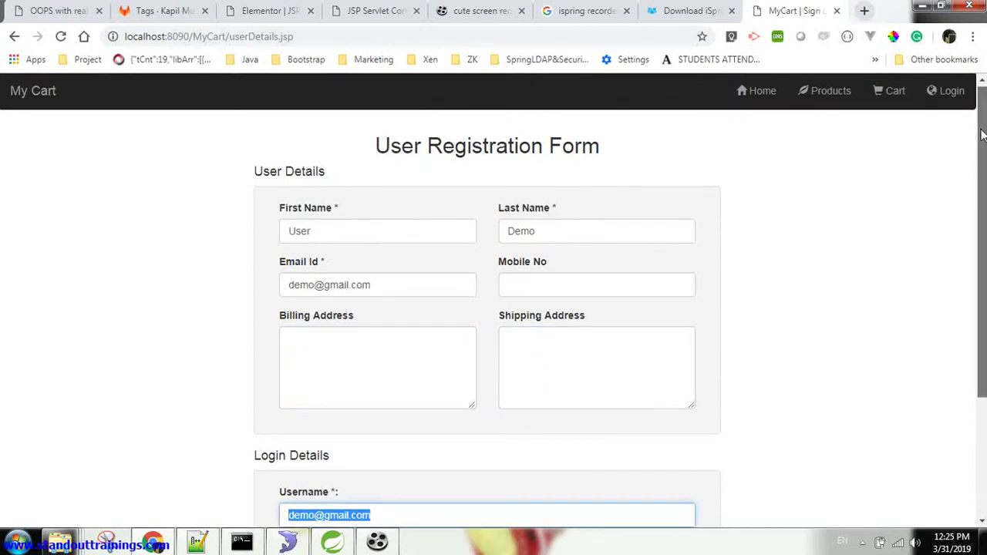
Shorten the prefilled username, enter and confirm the account password, and submit the registration
drag(975, 150, 973, 231)
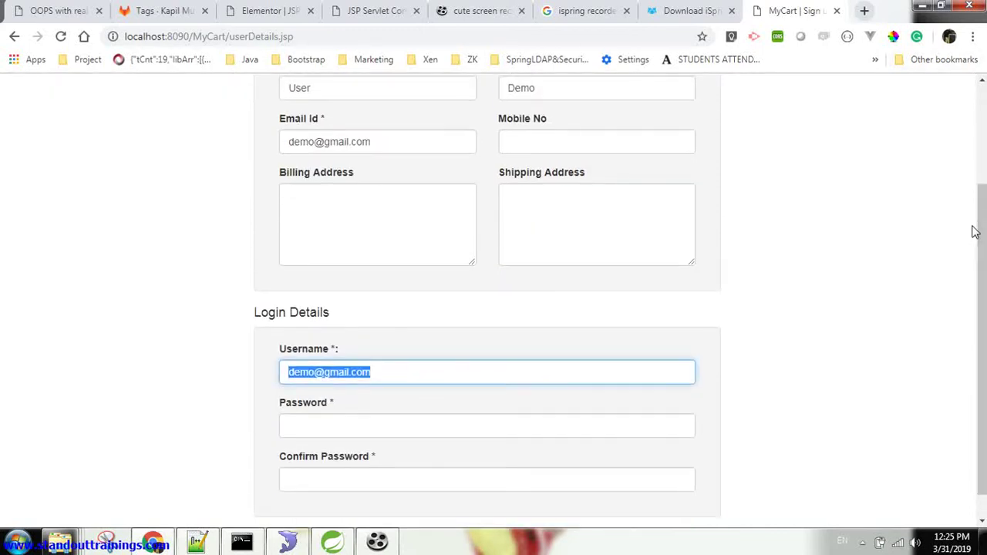
click(377, 372)
key(BackSpace)
key(BackSpace)
key(BackSpace)
key(BackSpace)
key(BackSpace)
key(BackSpace)
key(BackSpace)
key(BackSpace)
key(BackSpace)
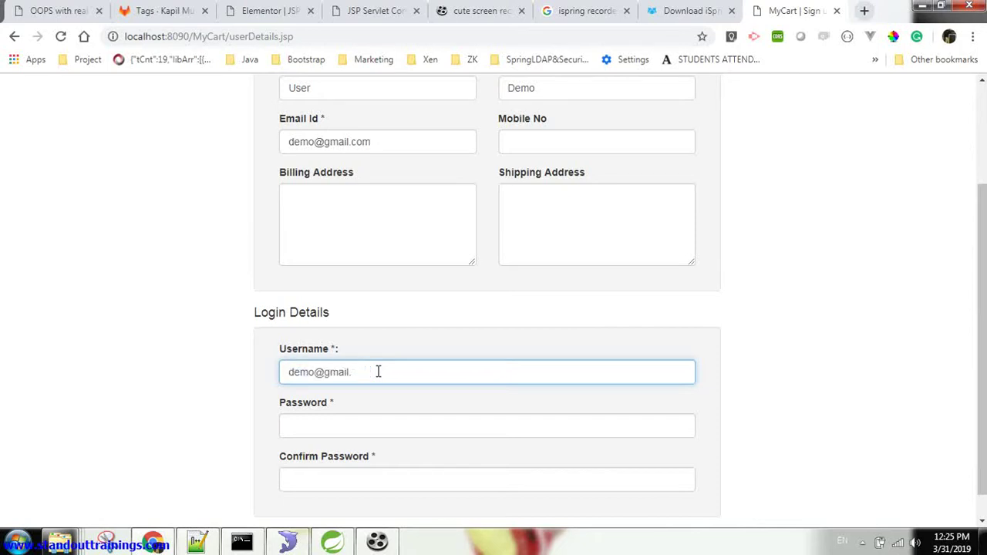
key(BackSpace)
key(BackSpace)
key(Tab)
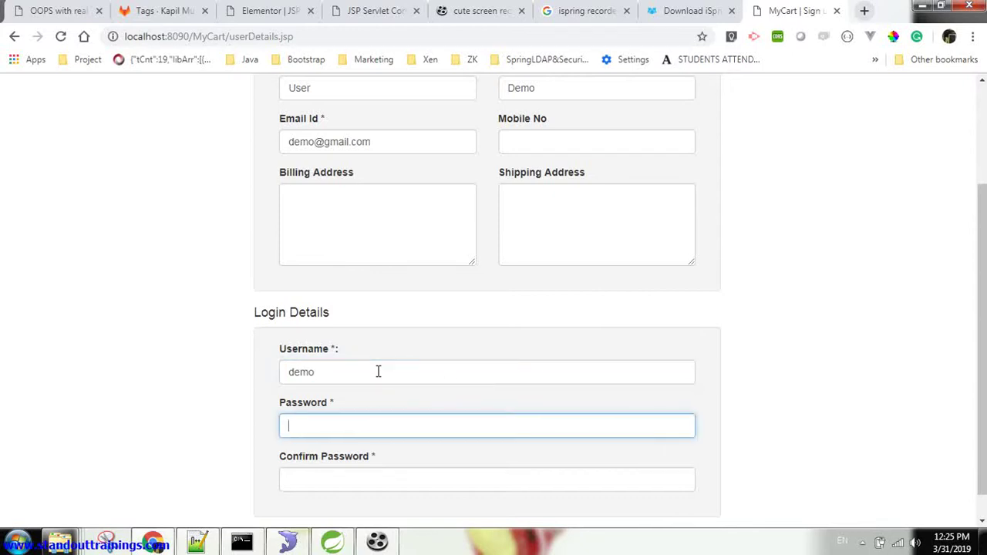
text(demo)
key(Tab)
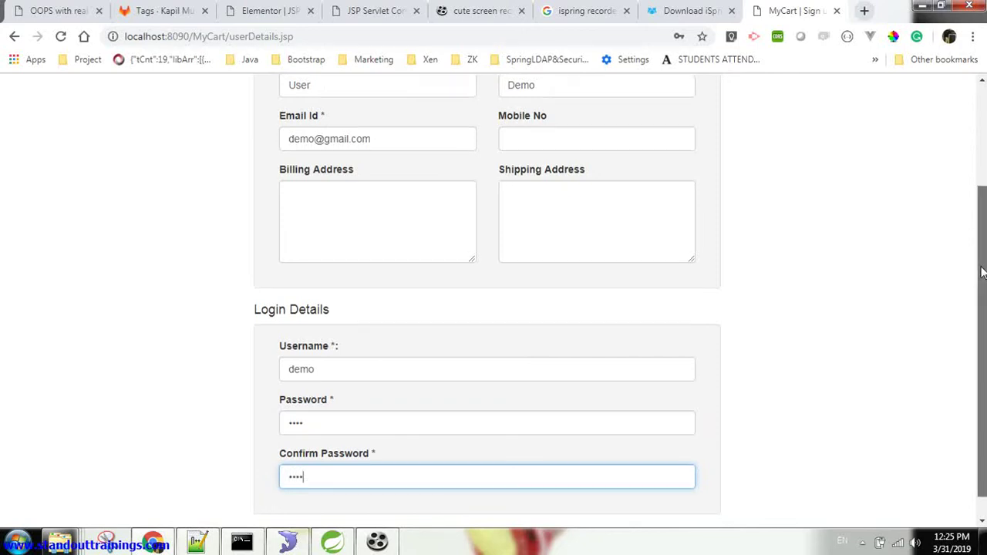
scroll(529, 494, down, 1)
click(639, 515)
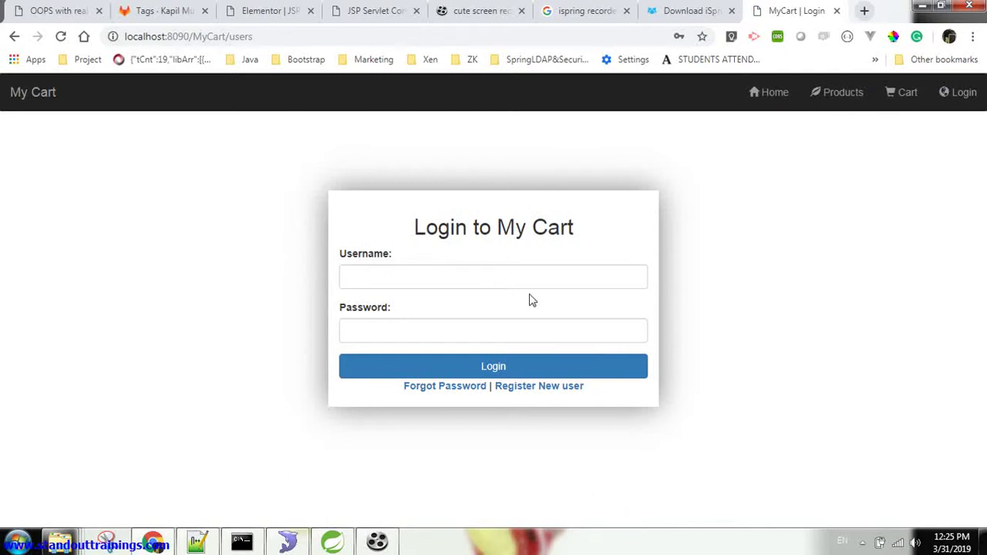
Log in with the new account's username and password, dismiss Chrome's save-password prompt, and view My Orders
click(468, 274)
text(demo)
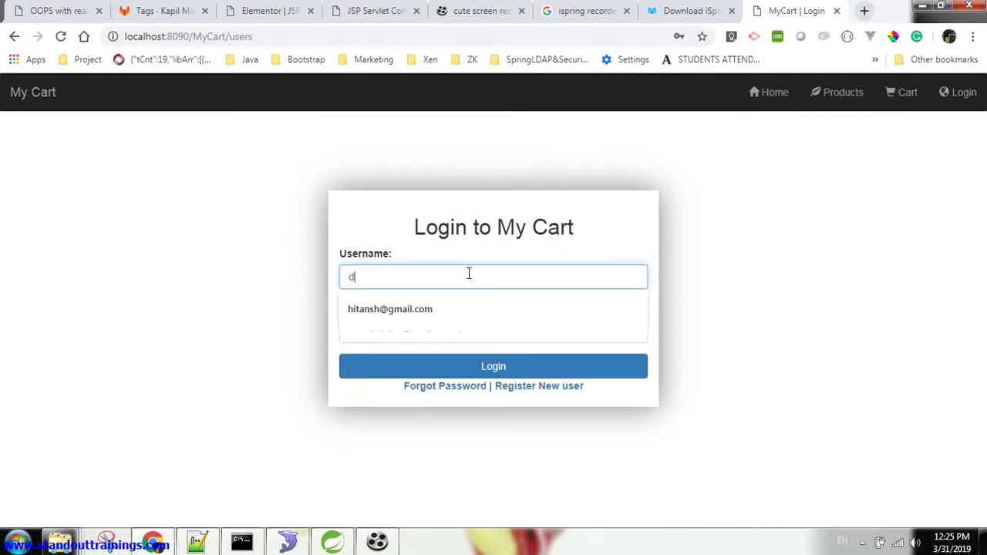
key(Tab)
text(demo)
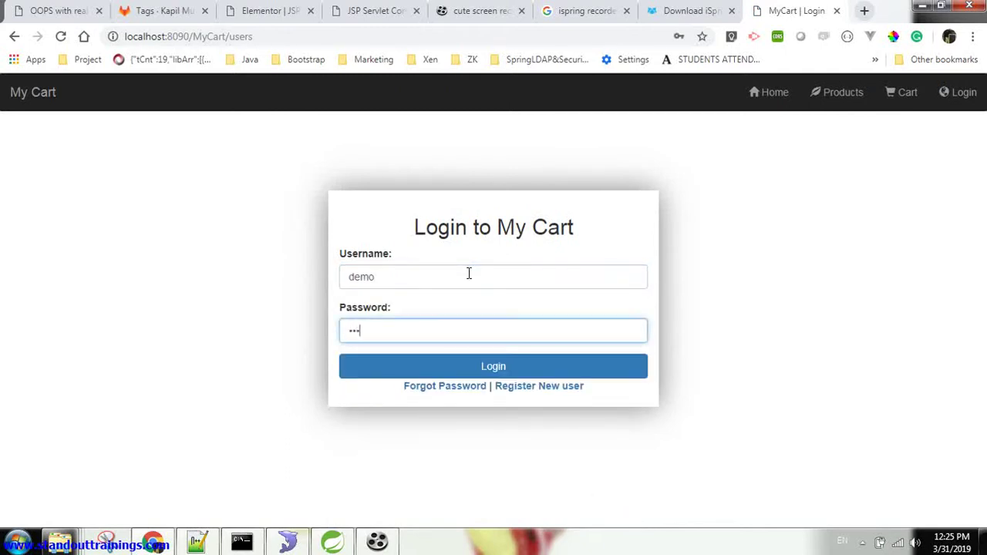
click(465, 368)
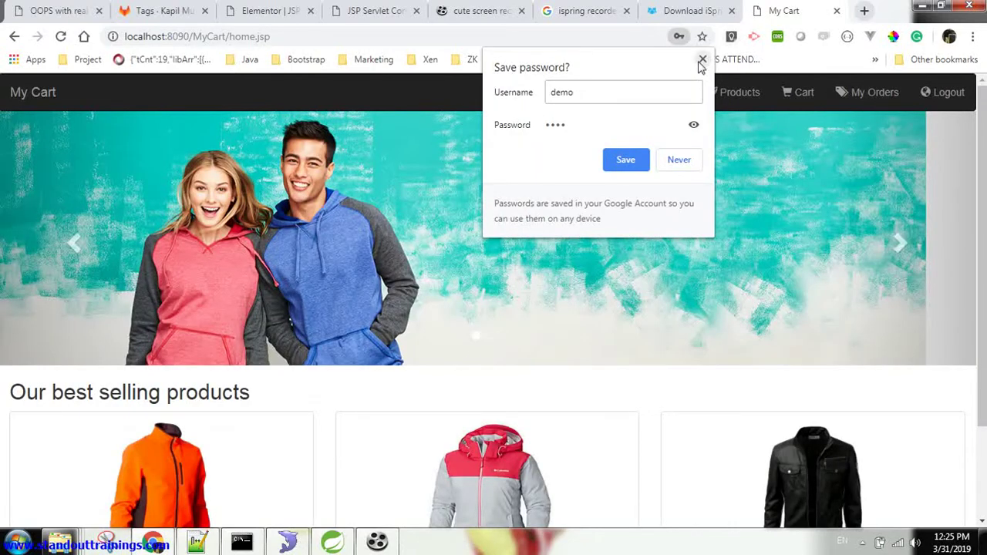
click(703, 60)
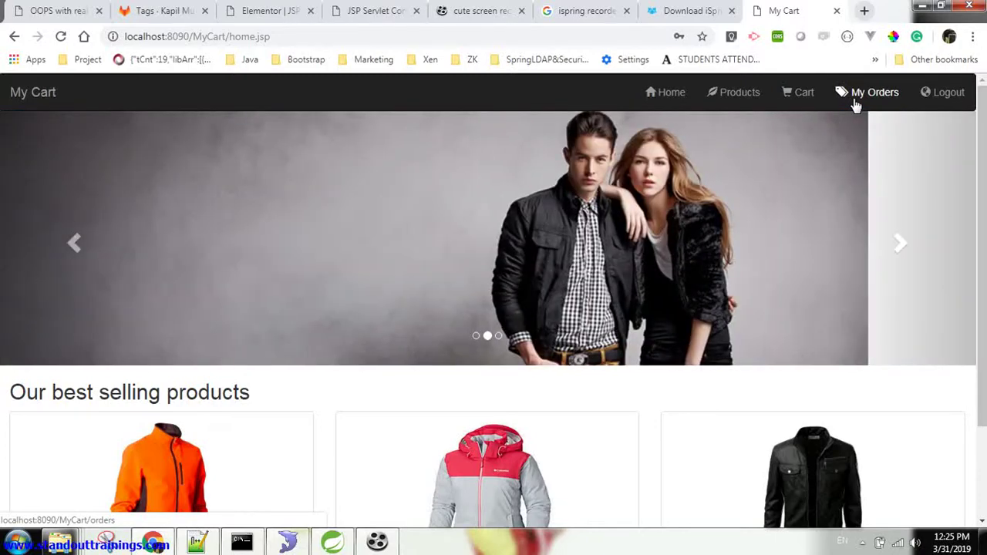
click(853, 98)
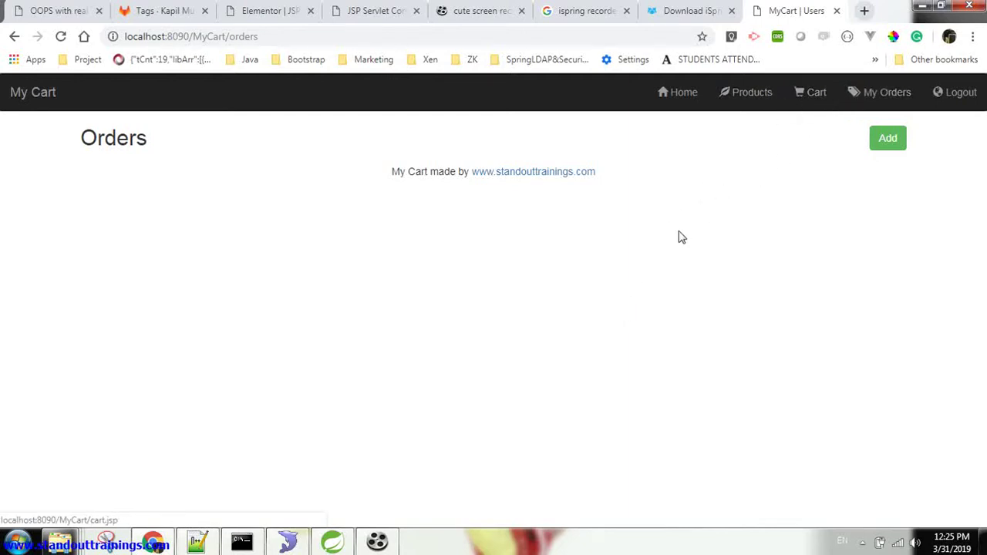
Return to the Verify Order page and place the Rs.4000.0/- order for T-Shirt 2 and Jacket 1
click(813, 92)
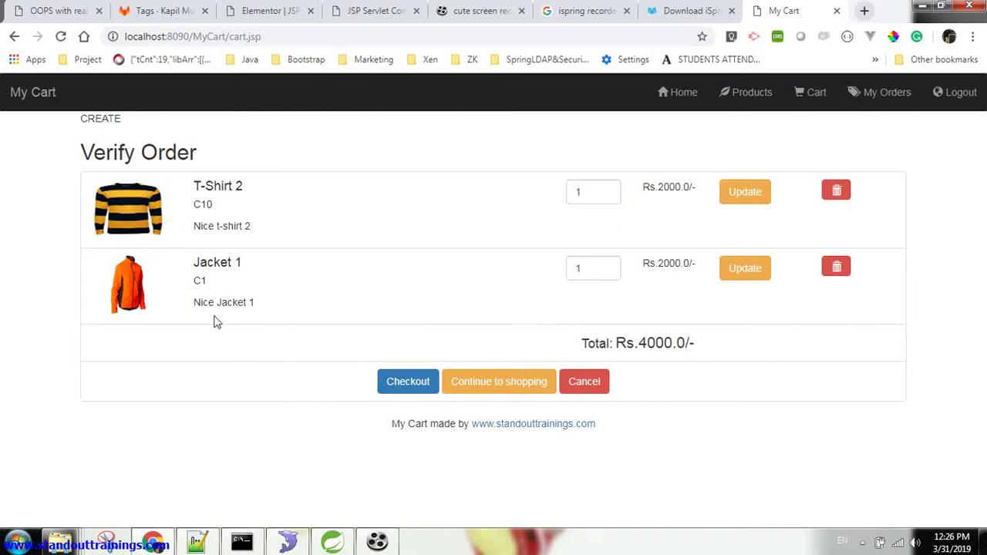
click(399, 383)
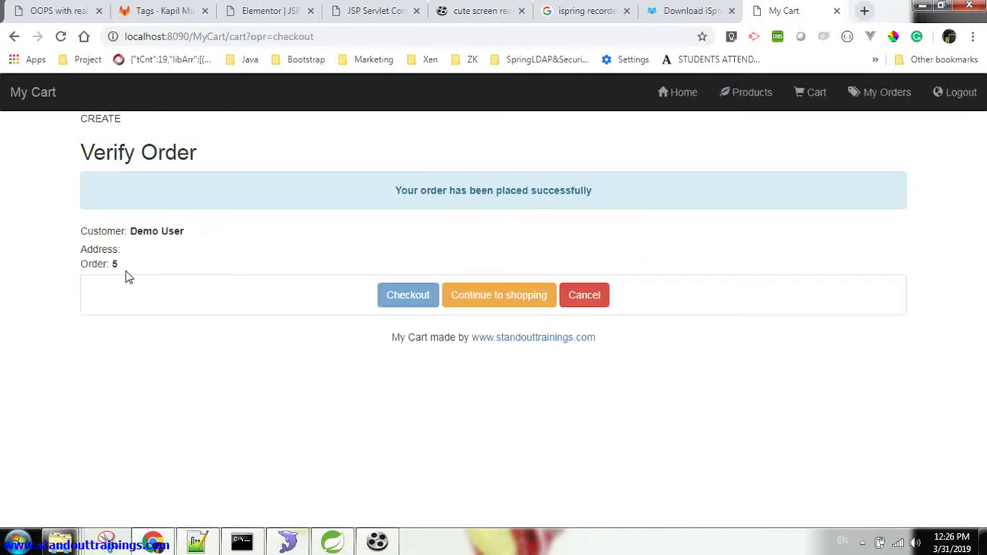
Check the new pending Rs.4000.0/- order on My Orders, then log the demo user out
click(878, 99)
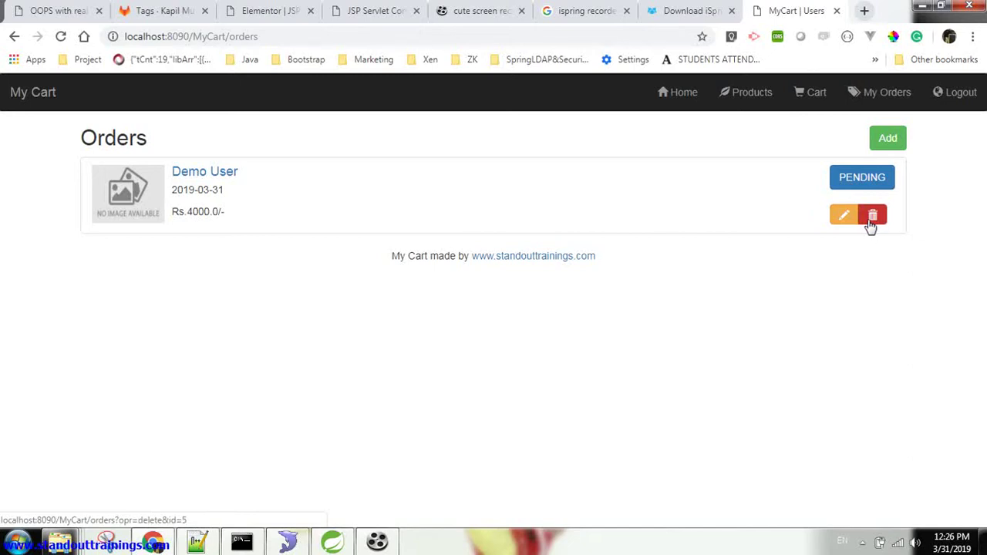
click(953, 97)
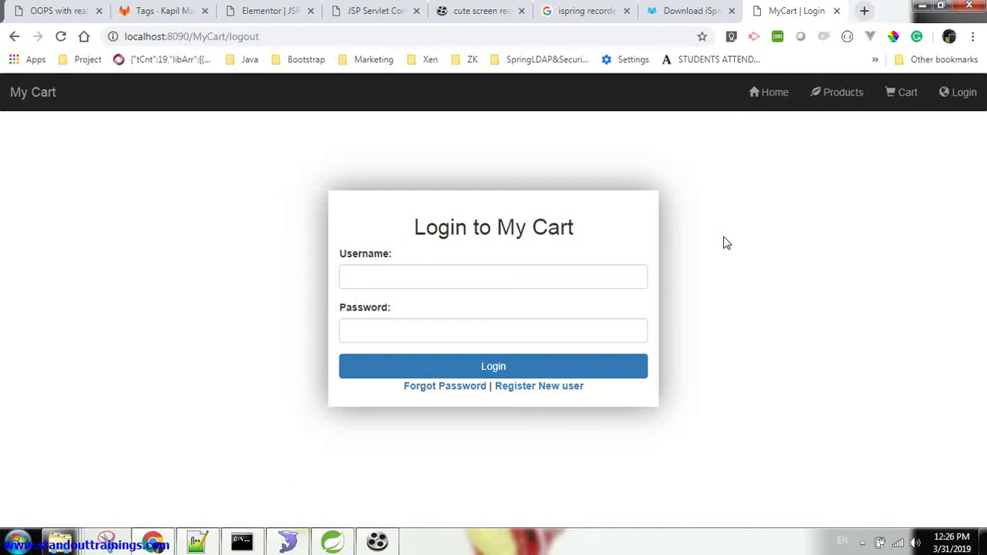
Log in to My Cart as the administrator with username admin and its password
click(577, 280)
text(admin)
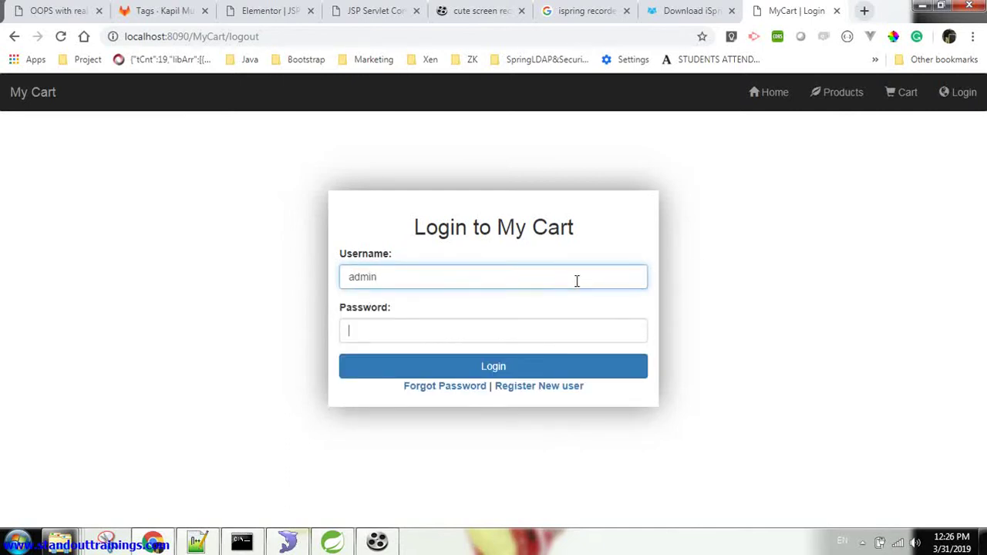
key(Tab)
text(admin)
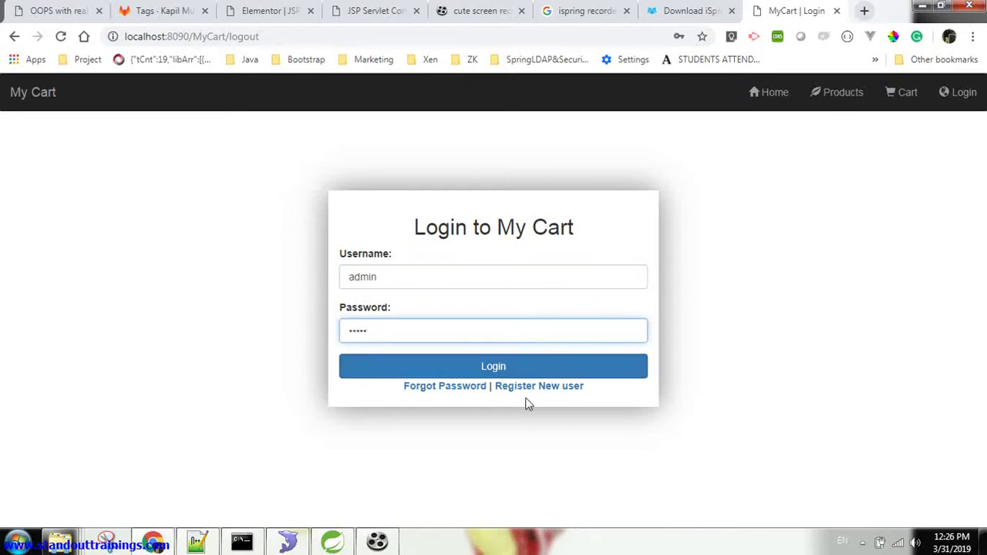
click(500, 370)
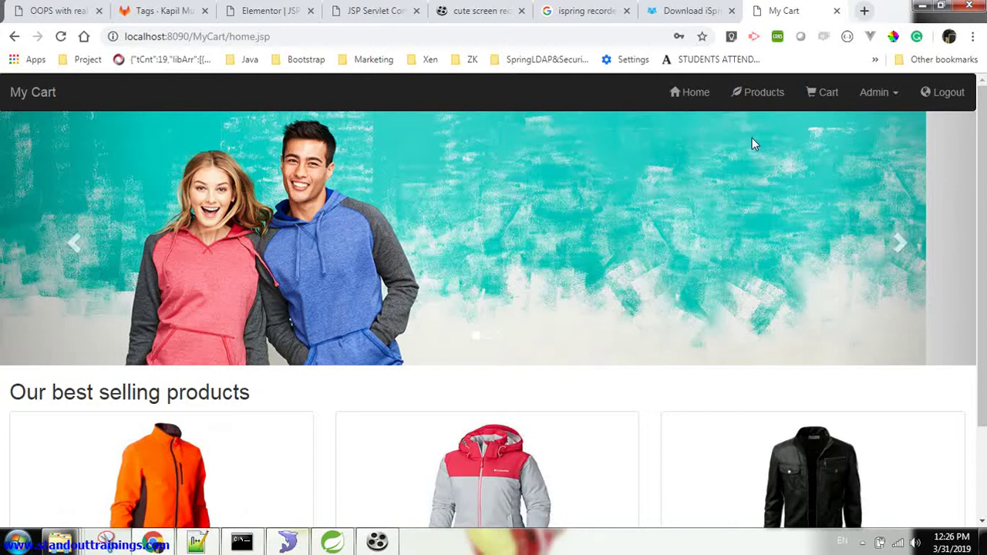
Open Admin > Users and highlight the demo user's display name, username and e-mail in turn
click(879, 93)
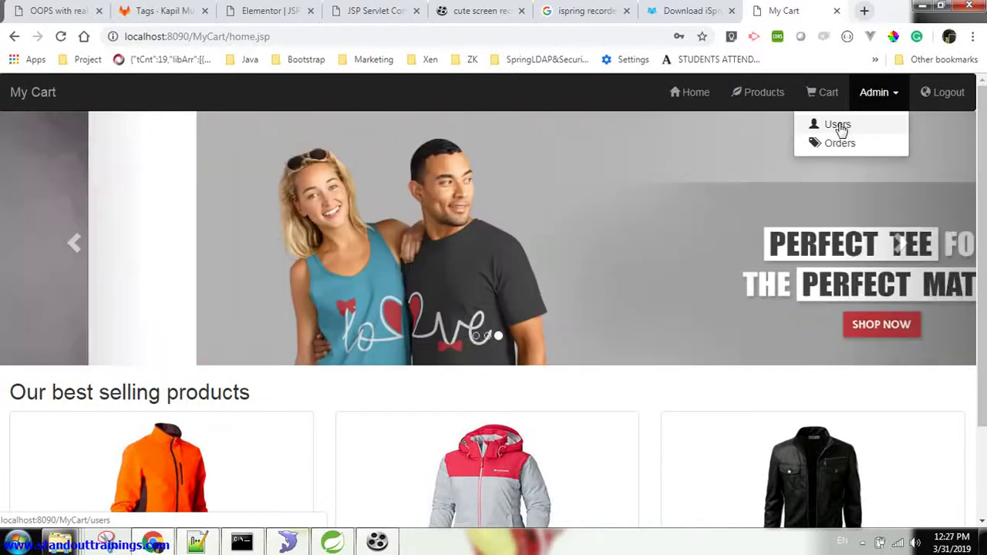
click(840, 128)
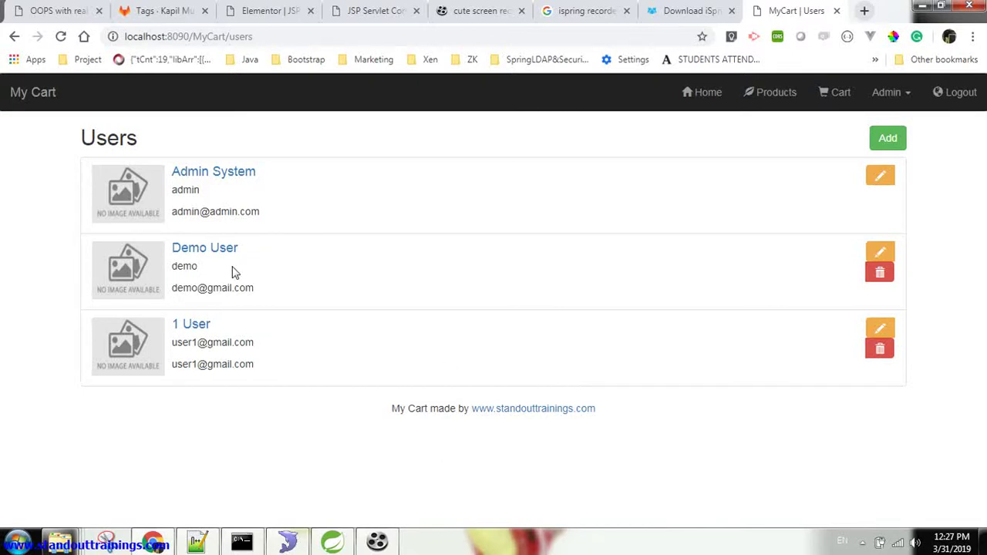
drag(249, 254, 170, 255)
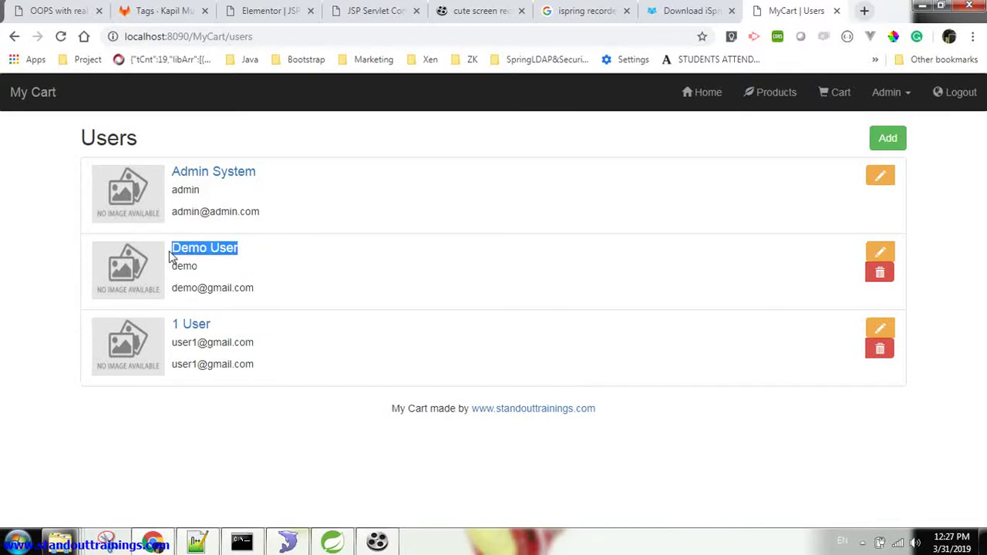
click(313, 450)
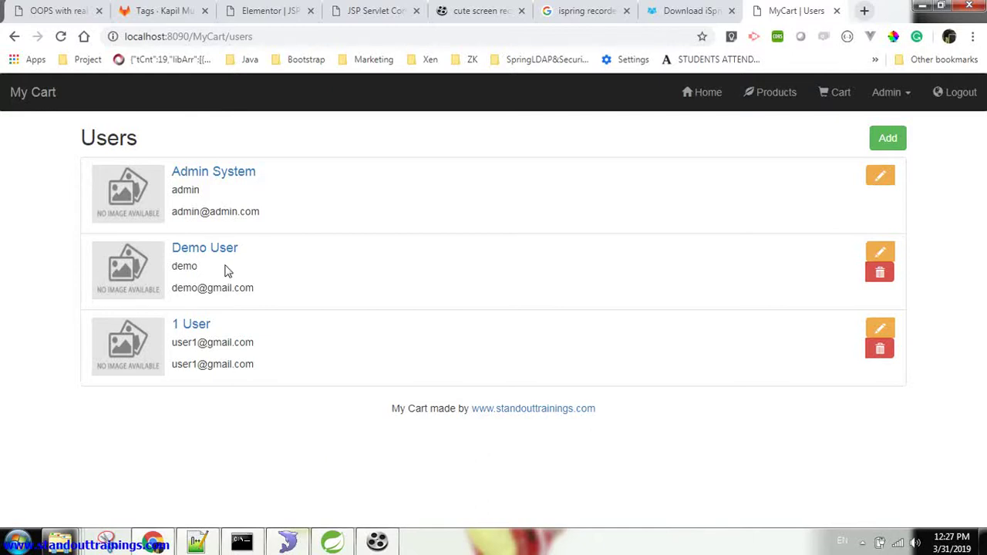
drag(226, 267, 172, 269)
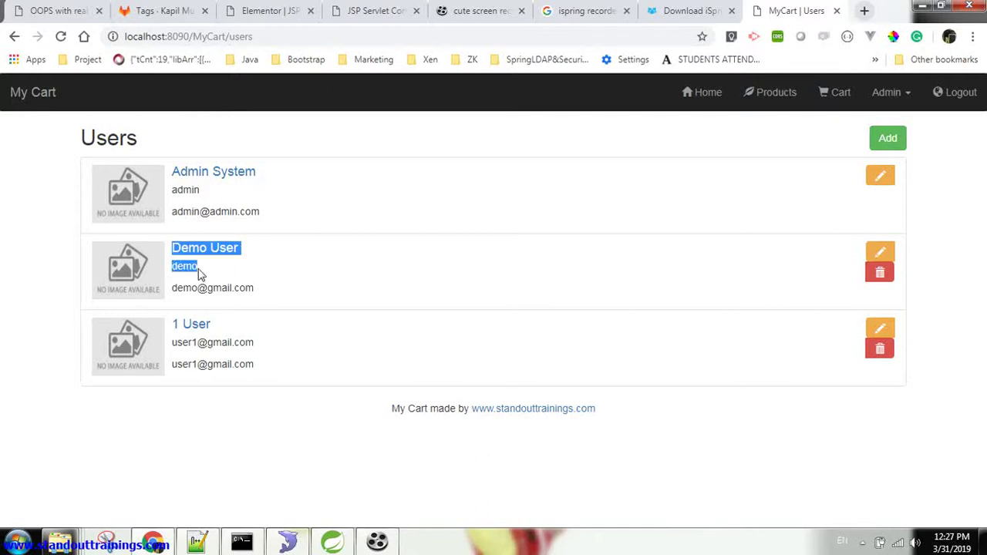
click(273, 292)
drag(255, 292, 175, 289)
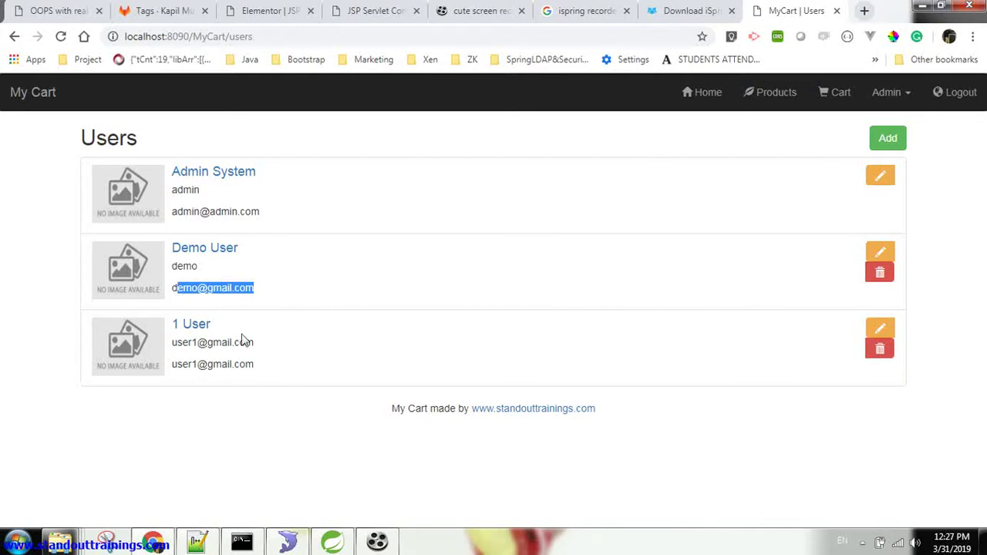
click(293, 421)
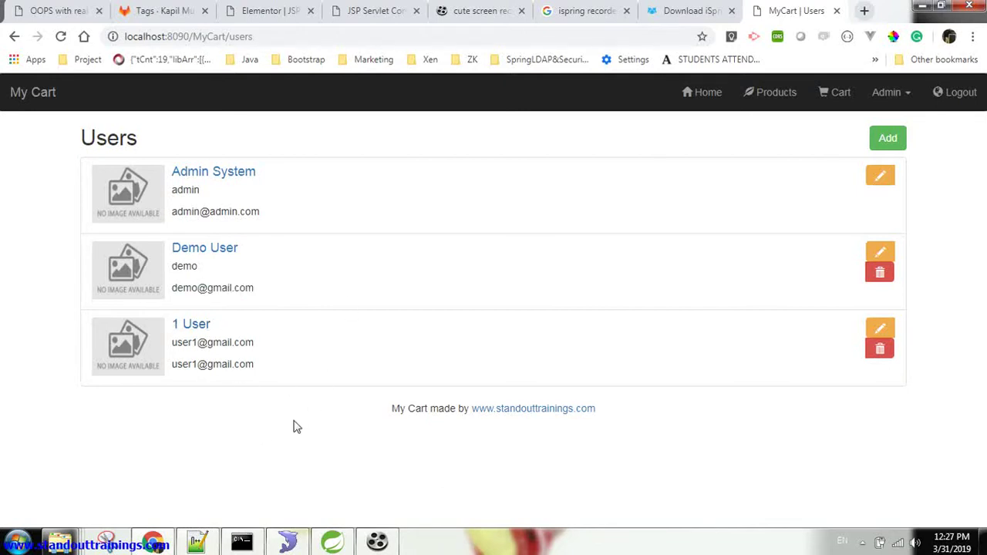
Open Admin > Orders and scroll through the five pending orders from both customers
click(898, 93)
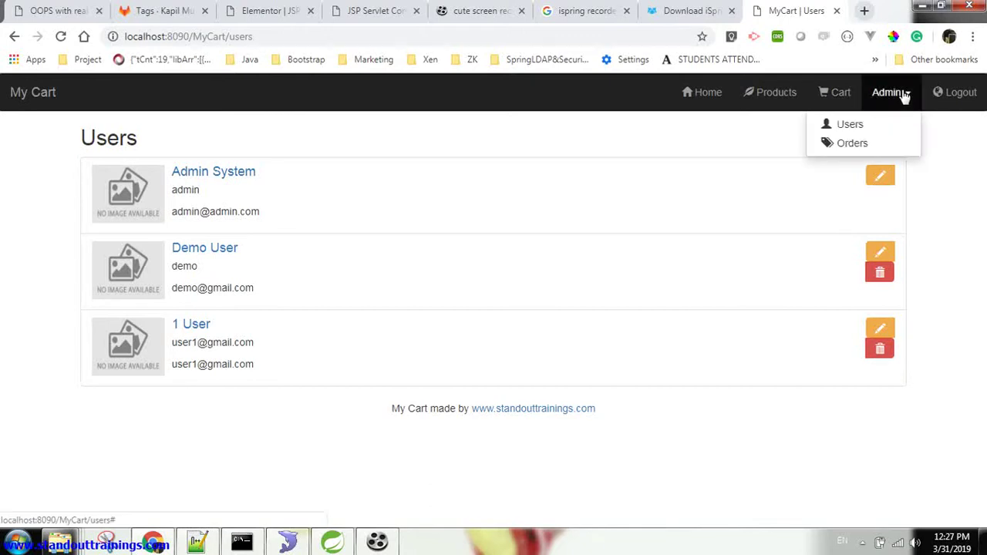
click(845, 144)
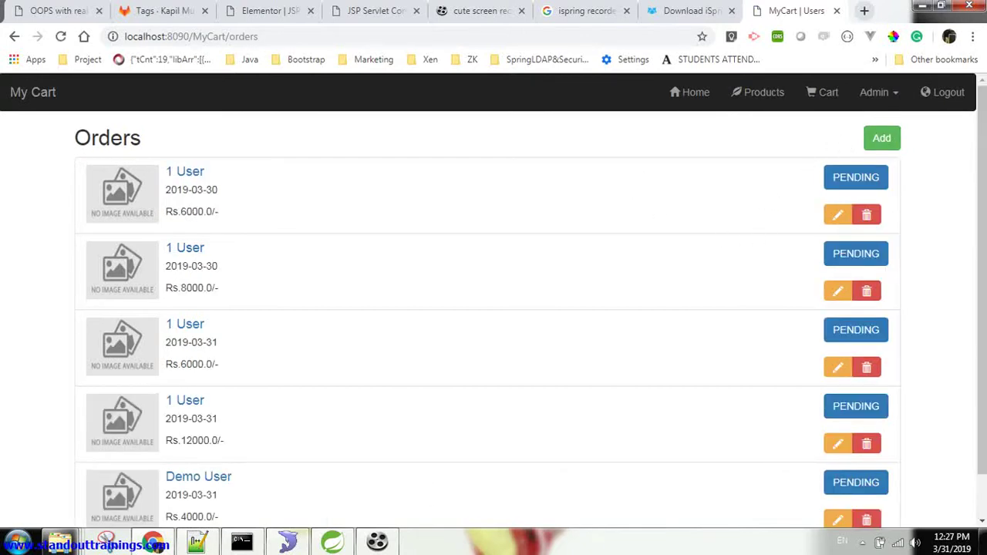
mouse_move(983, 132)
mouse_down()
mouse_move(984, 261)
mouse_move(984, 128)
mouse_up()
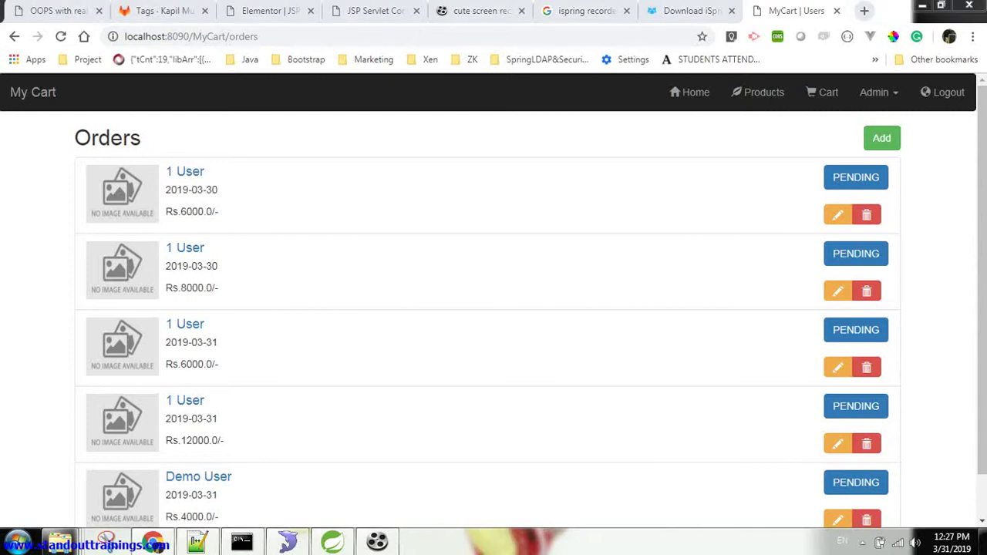
scroll(984, 327, down, 1)
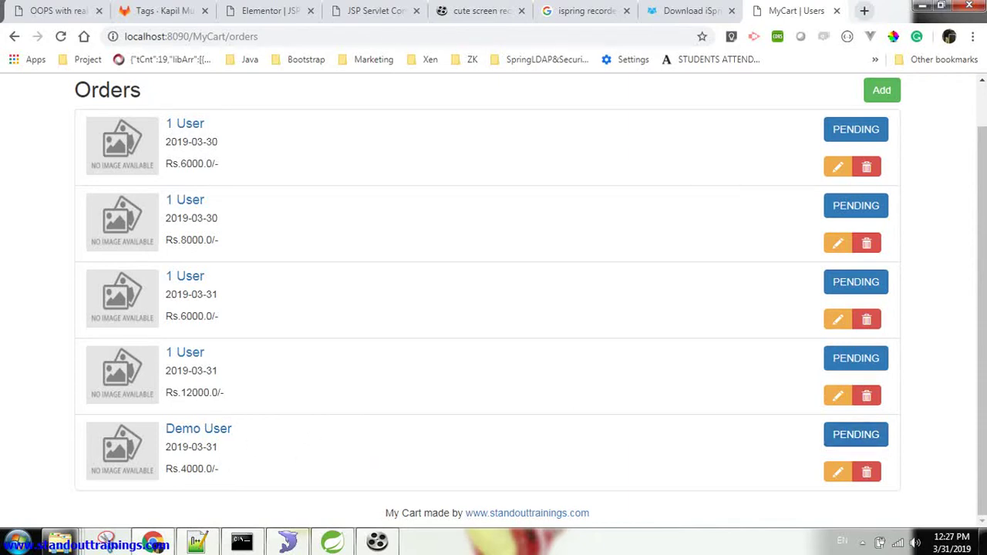
scroll(985, 372, up, 1)
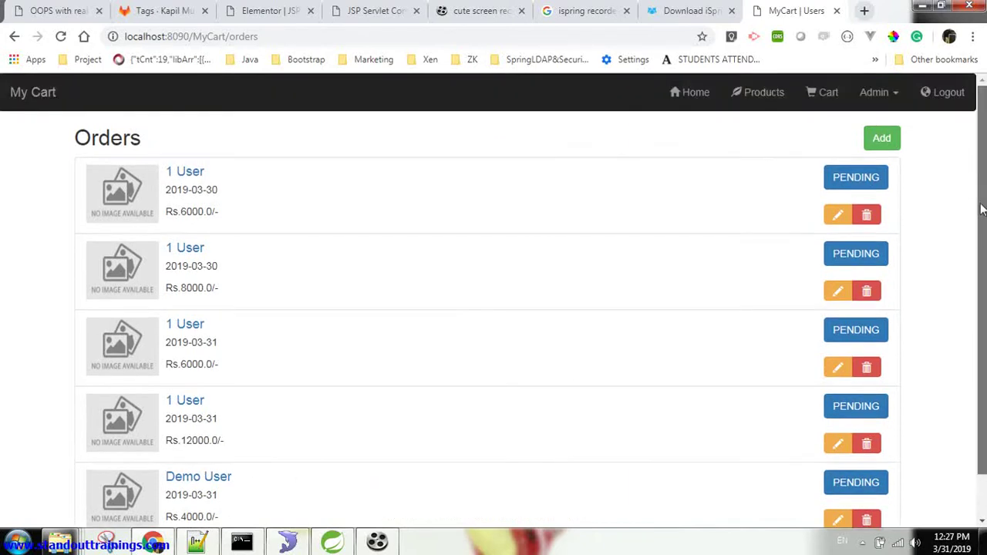
Show the product catalogue with Jacket 1 and T-Shirts 2–5, each at Rs. 2000.0/-
click(766, 97)
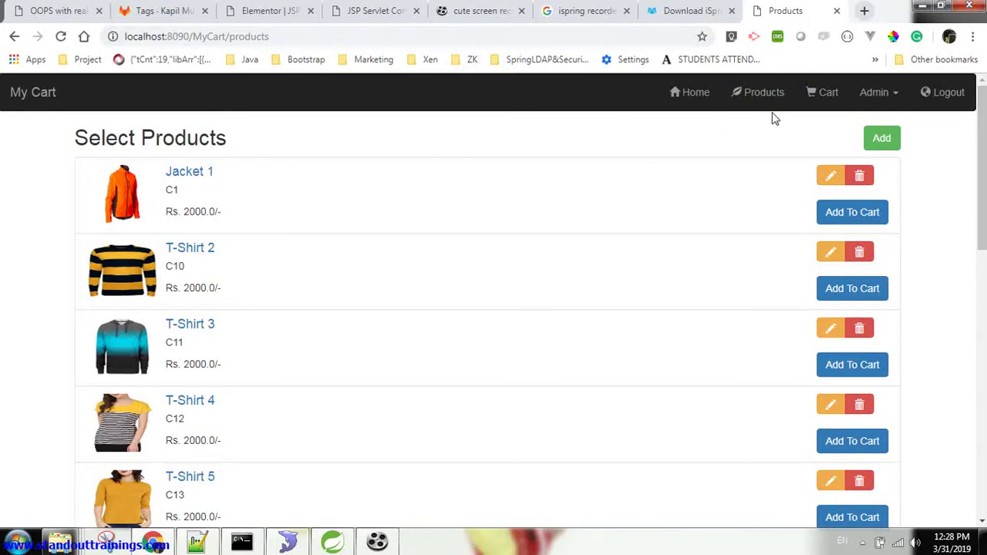
Open Admin > Users, copy the users page address, and log the administrator out
click(874, 95)
click(839, 124)
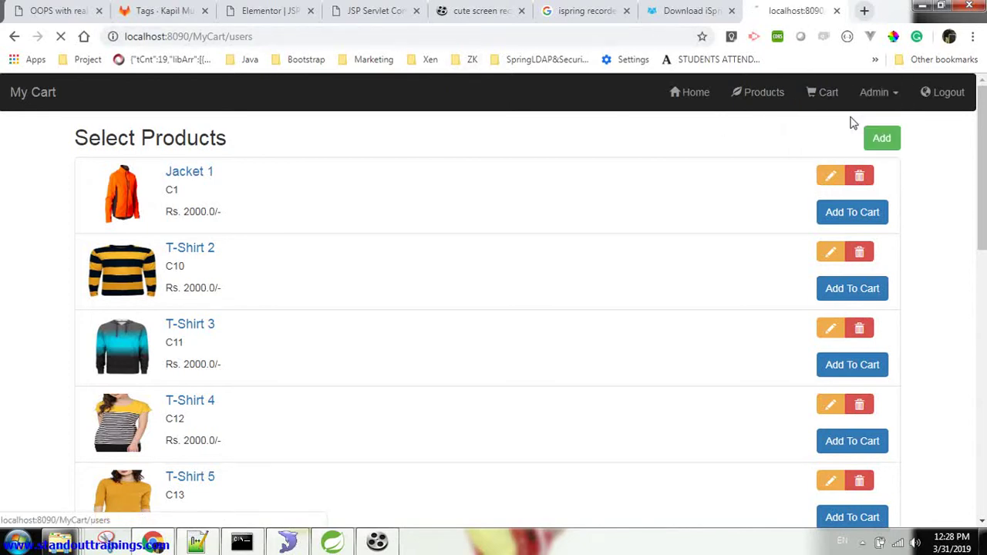
click(471, 41)
key(ctrl+c)
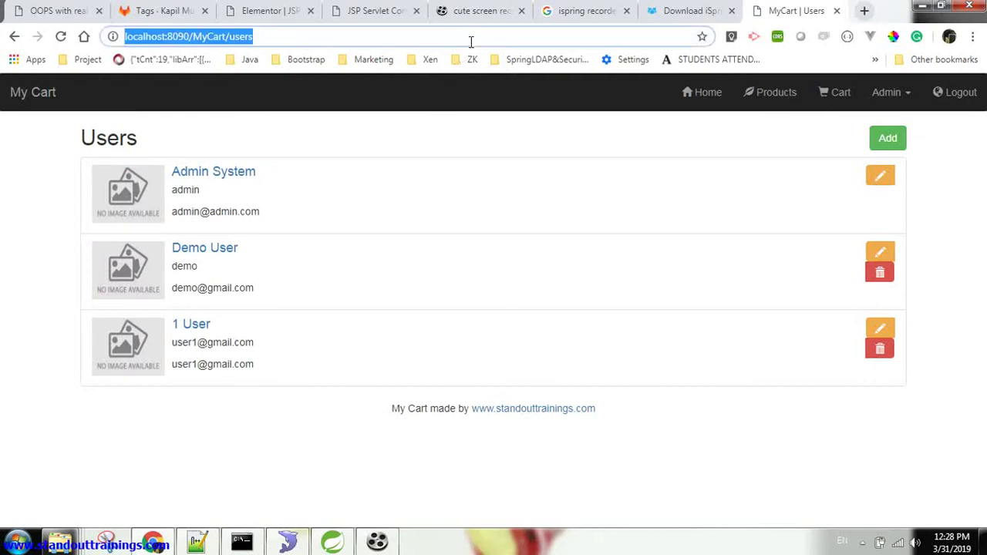
click(952, 106)
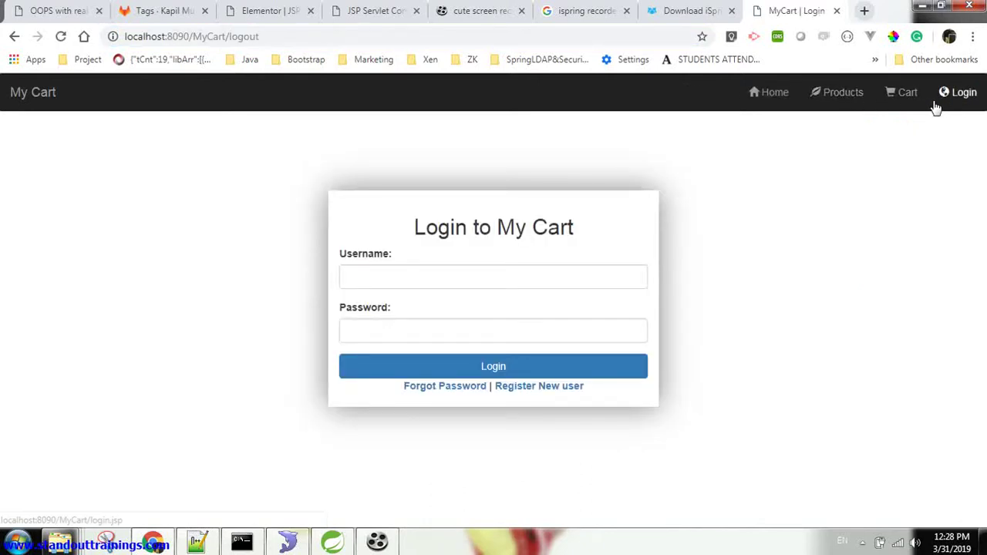
Request localhost:8090/MyCart/users while logged out, confirming it redirects to the login form
click(517, 40)
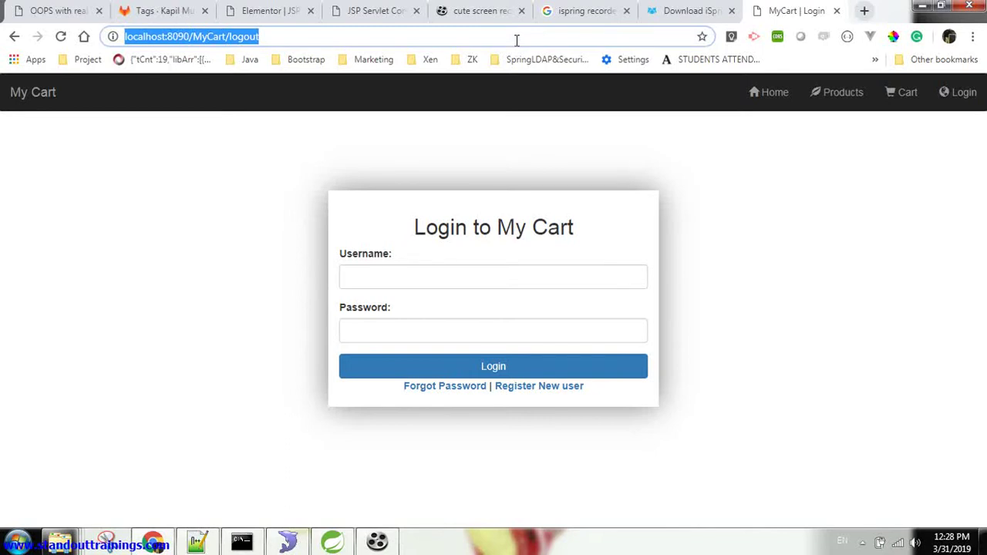
key(ctrl+v)
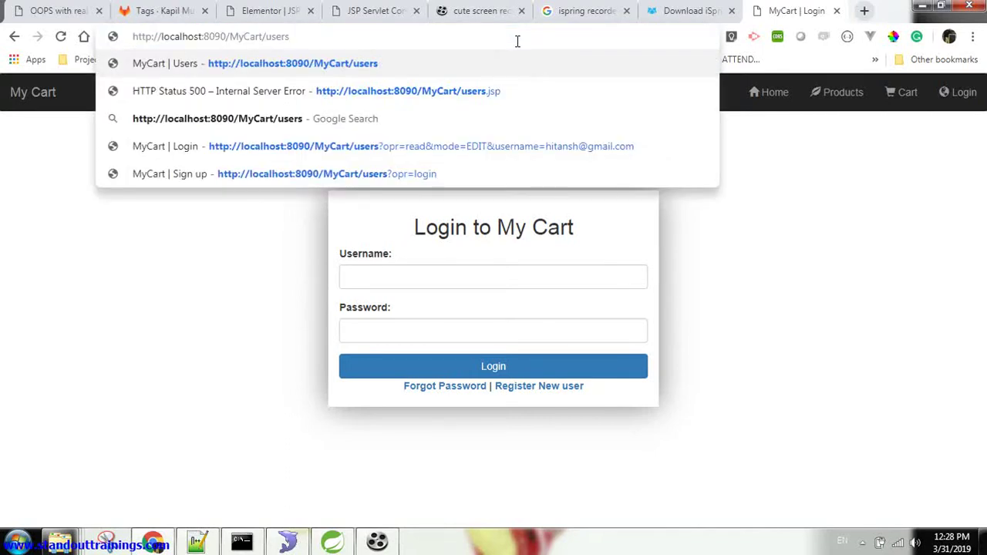
key(Return)
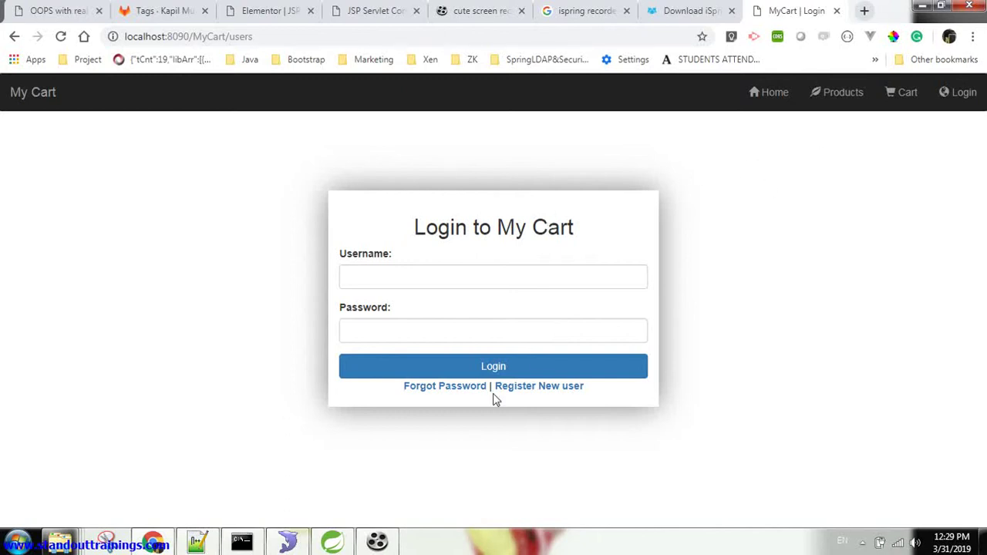
click(380, 542)
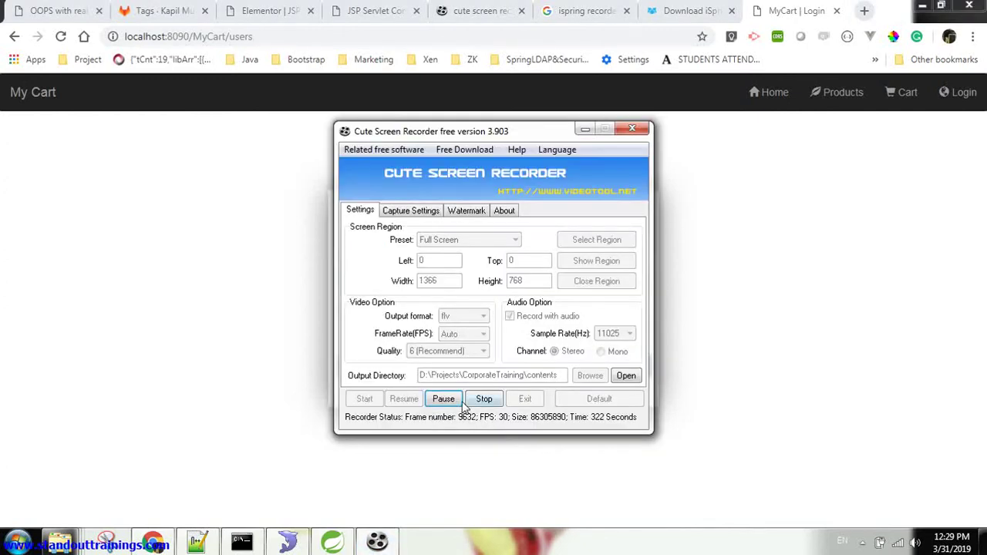